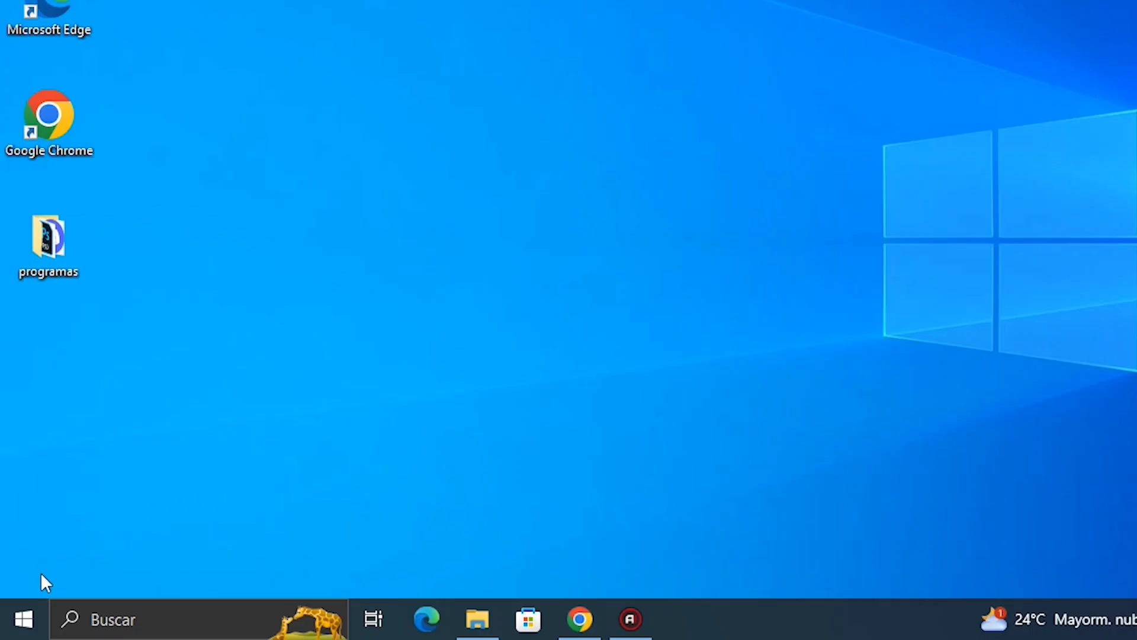
Open Computer Management and show its disk management section.
right_click(24, 617)
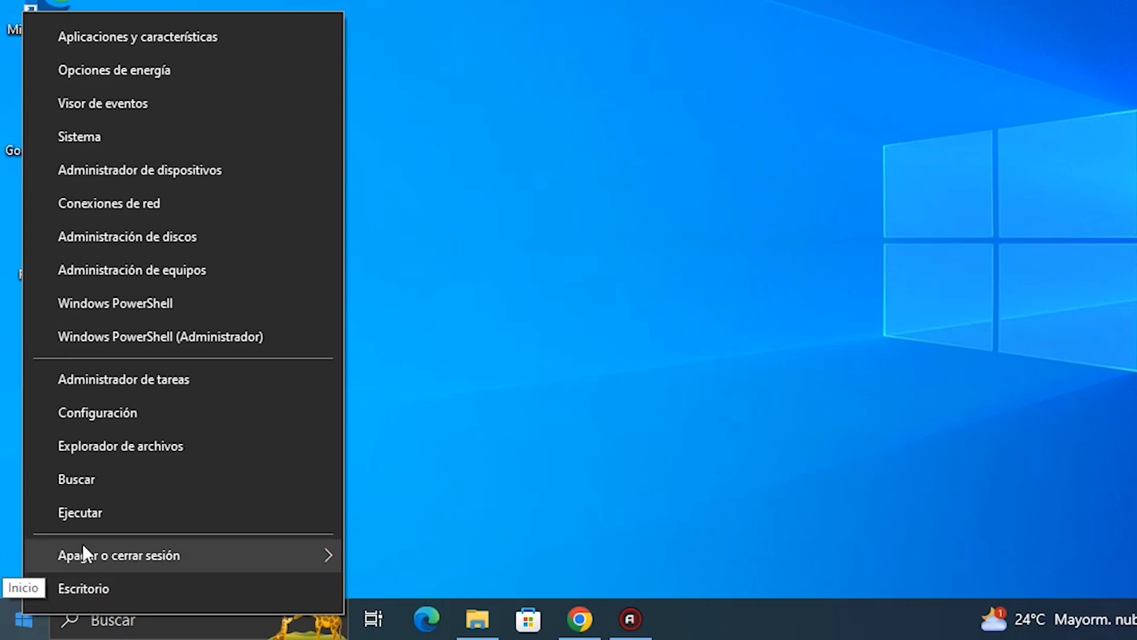
click(166, 270)
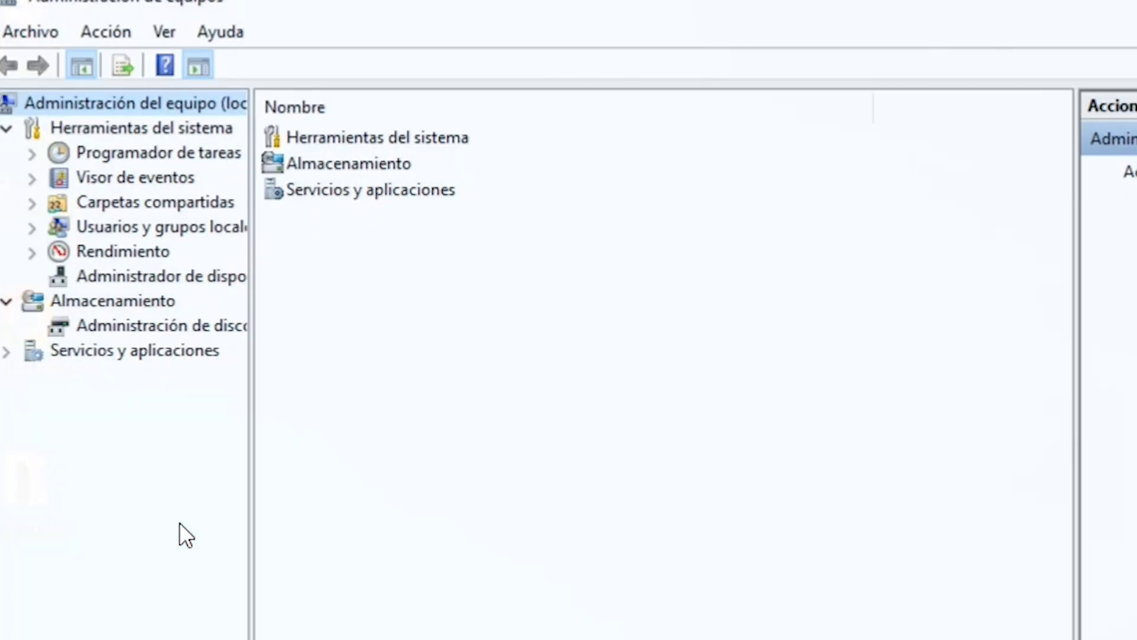
click(171, 327)
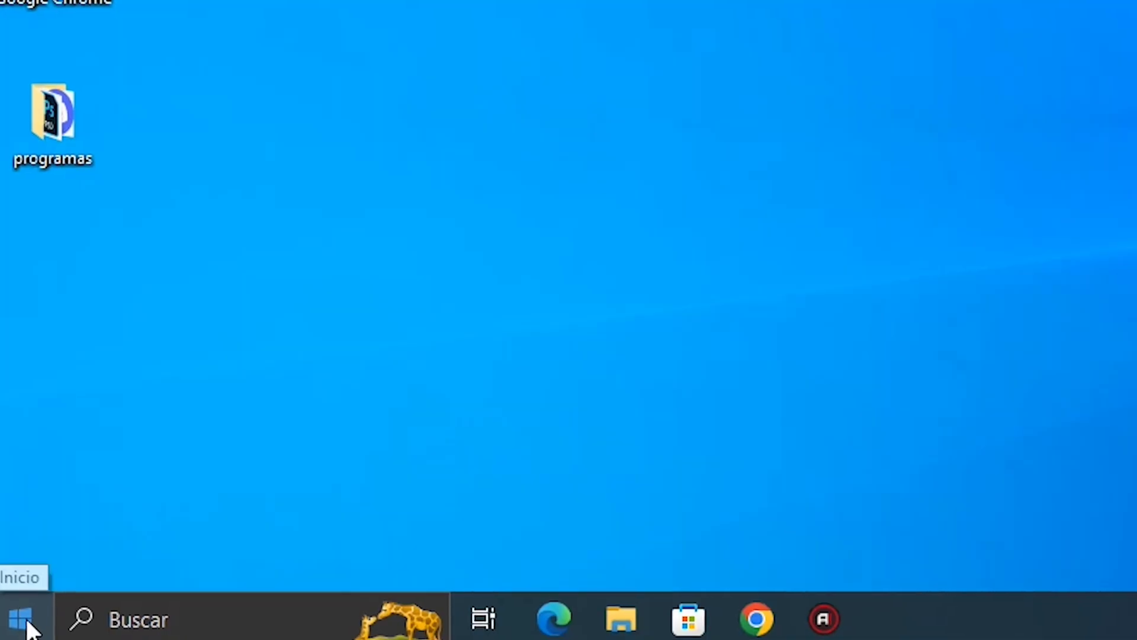
Open the Disk Management tool and locate the HOWTOUSER volume on the removable disk.
right_click(26, 621)
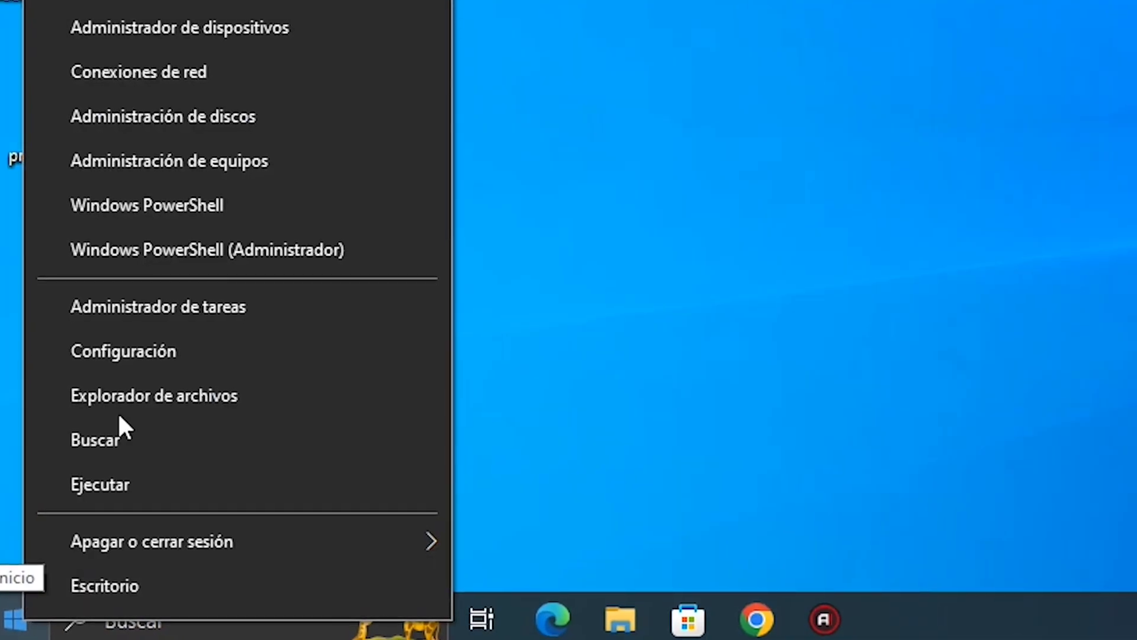
click(197, 117)
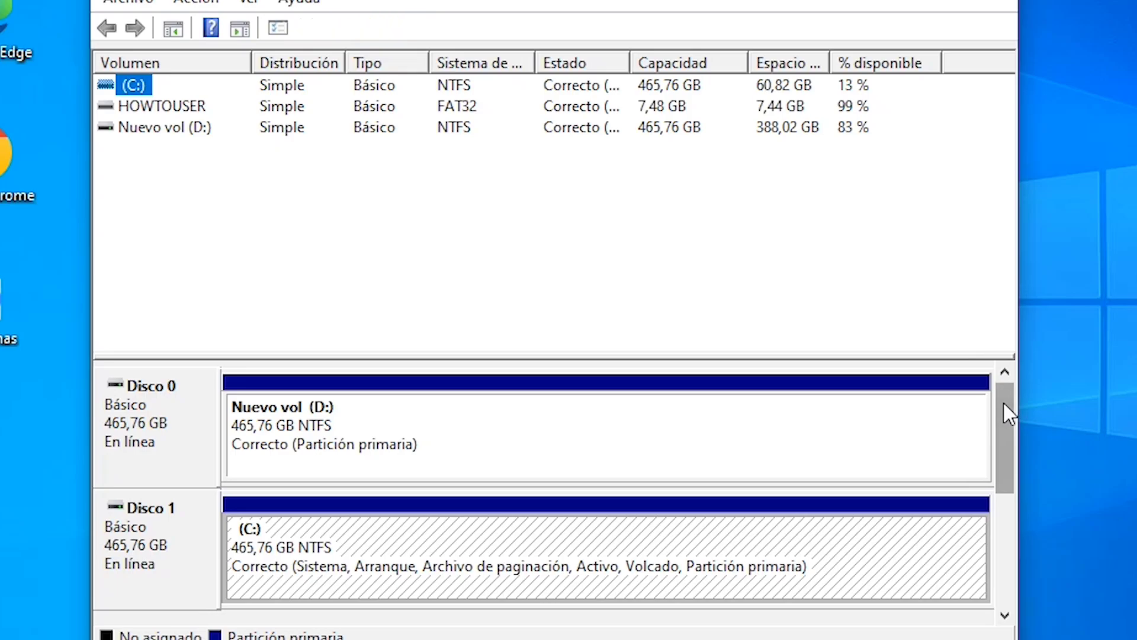
drag(1003, 401, 1006, 466)
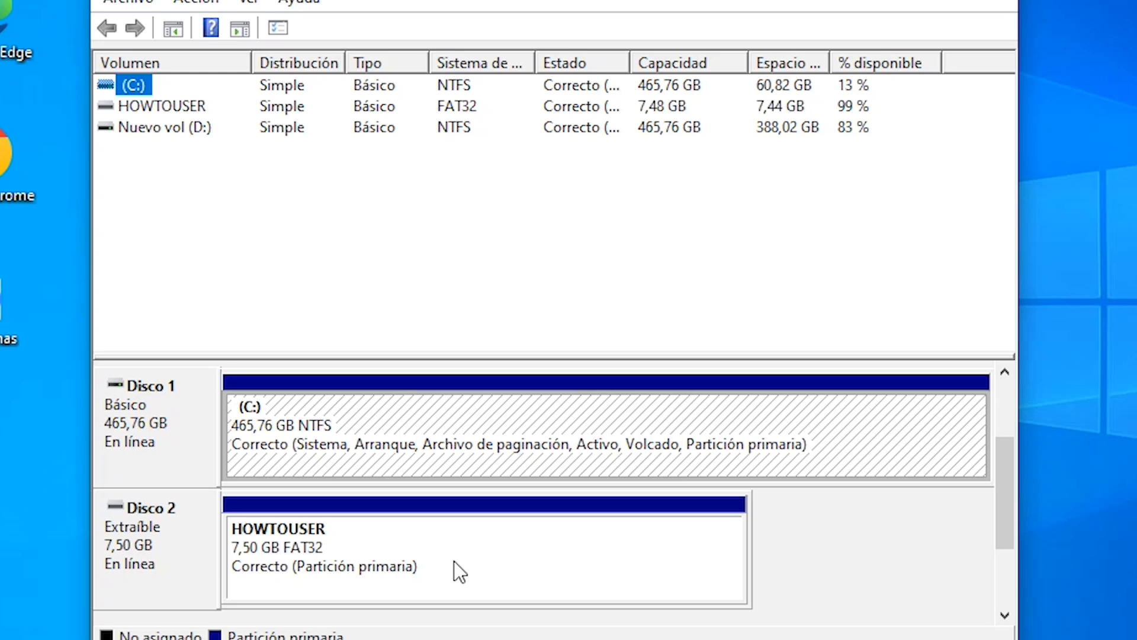
Assign drive letter F to the HOWTOUSER volume on the removable Disk 2.
right_click(455, 561)
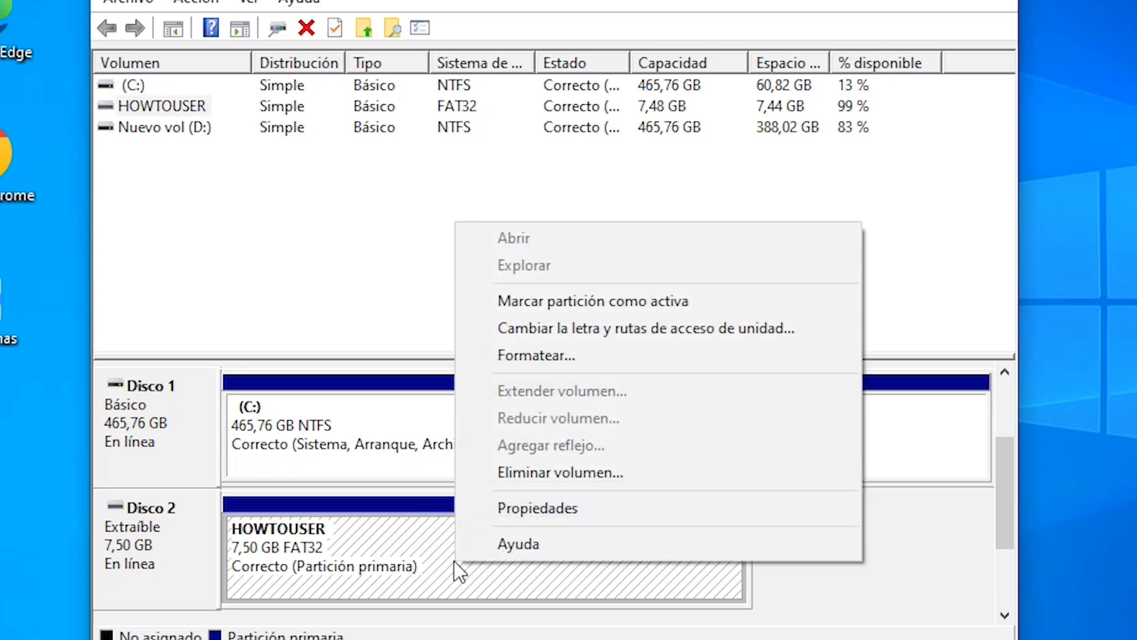
click(640, 328)
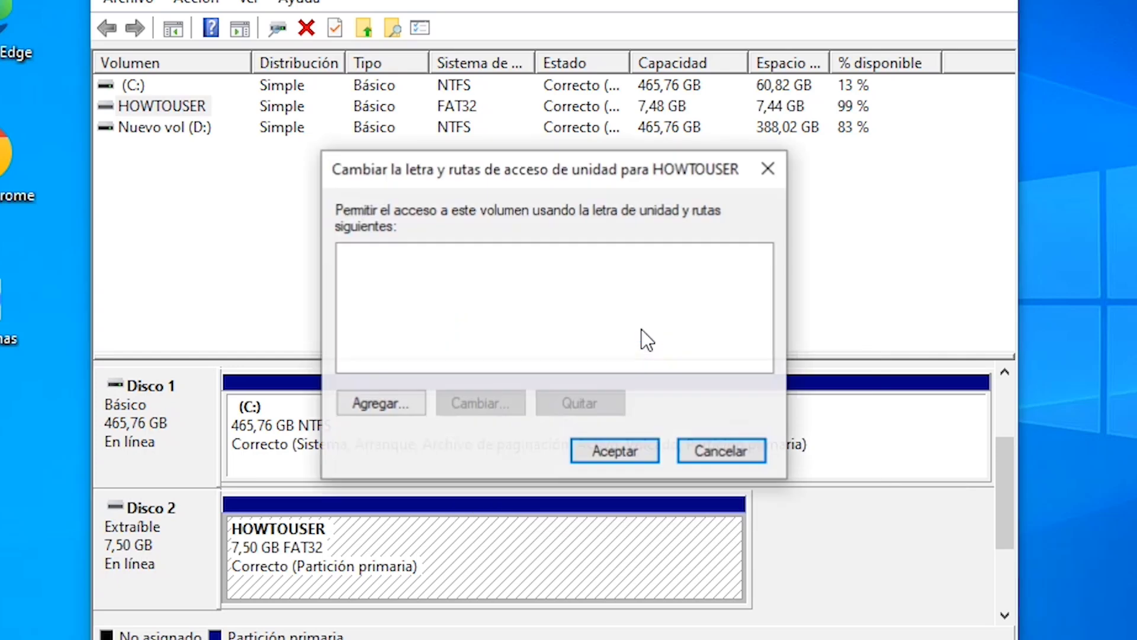
click(375, 402)
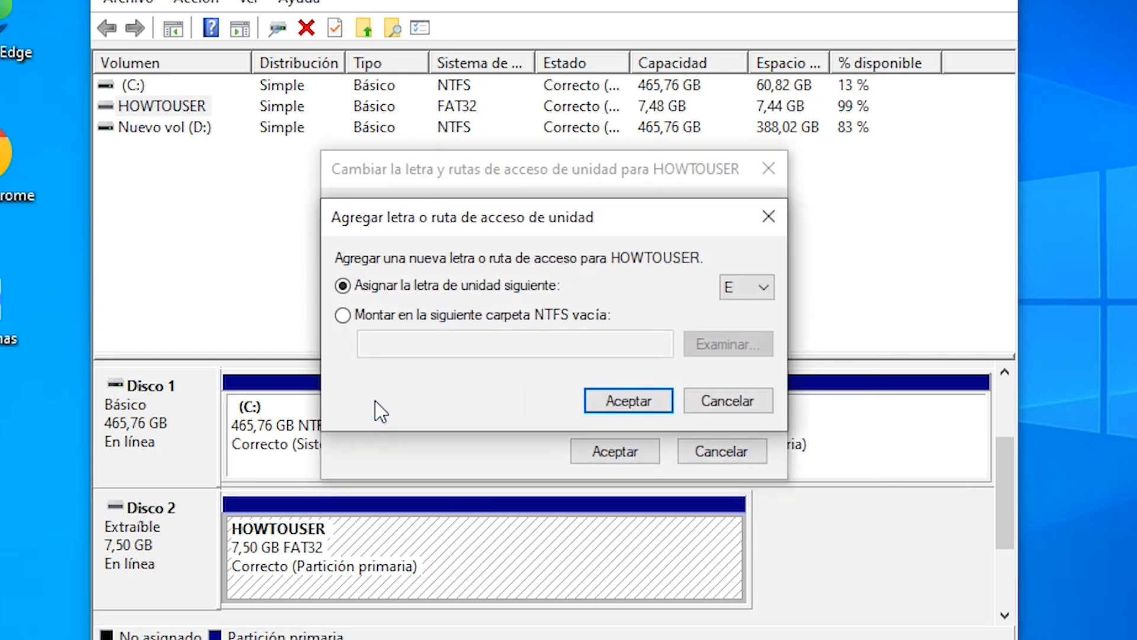
click(754, 287)
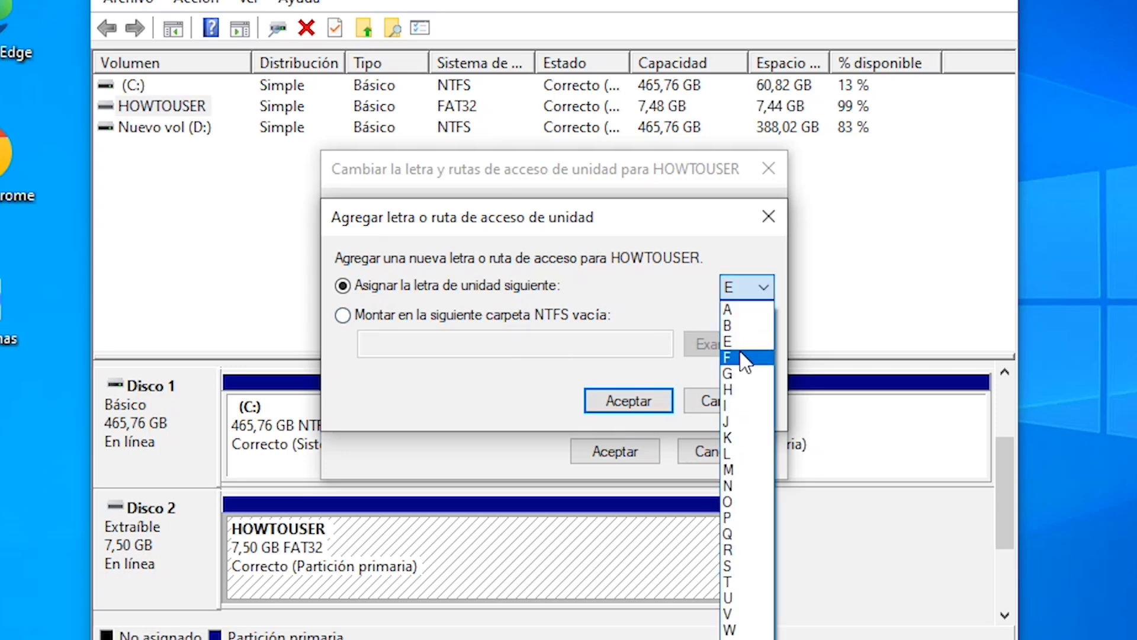
click(744, 358)
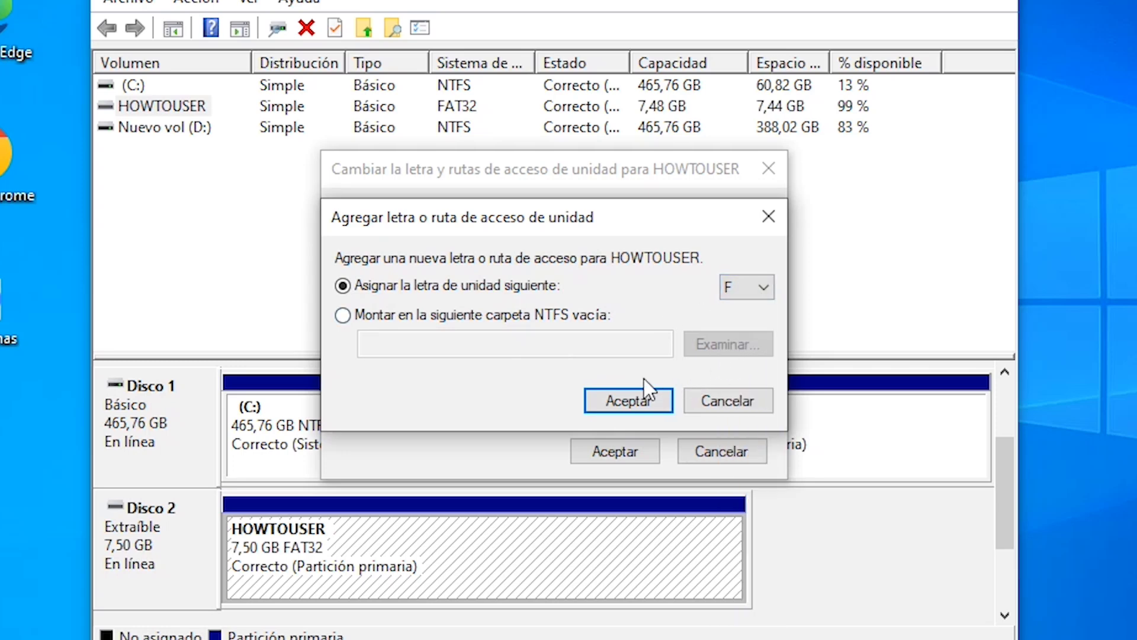
click(641, 404)
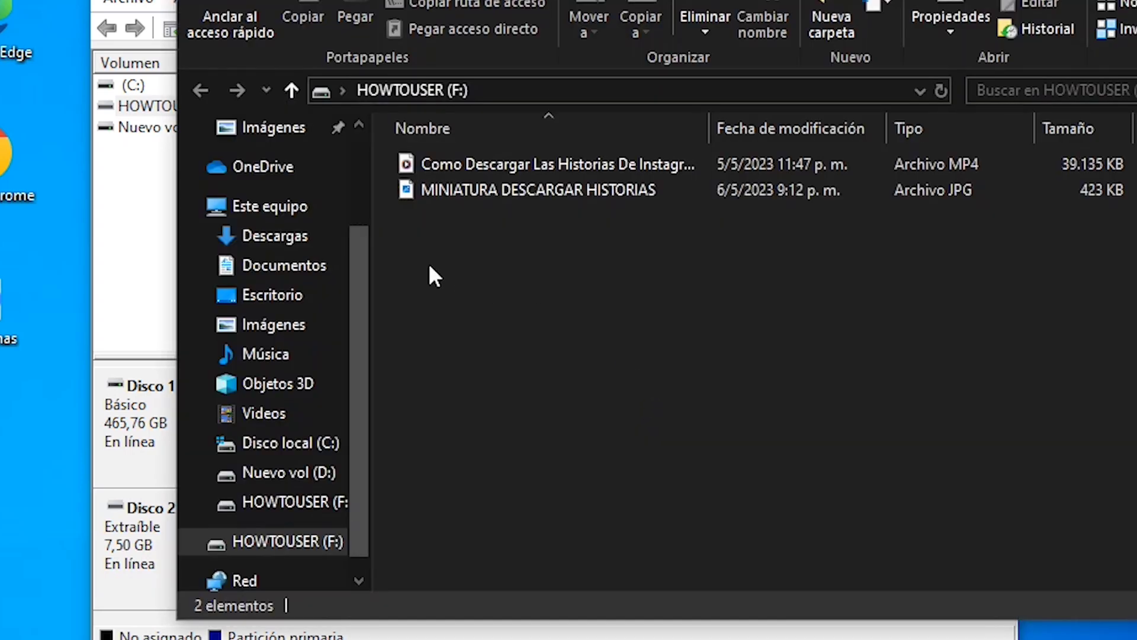
Select the HOWTOUSER (E:) drive in This PC and launch the Command Prompt (cmd) as administrator.
click(280, 209)
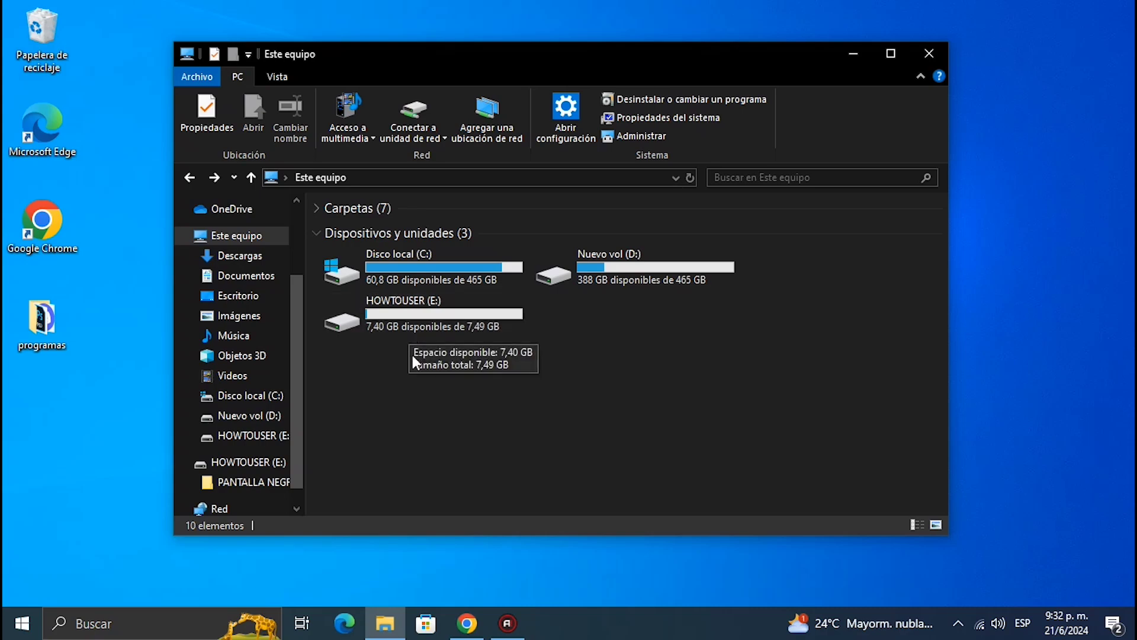
click(416, 328)
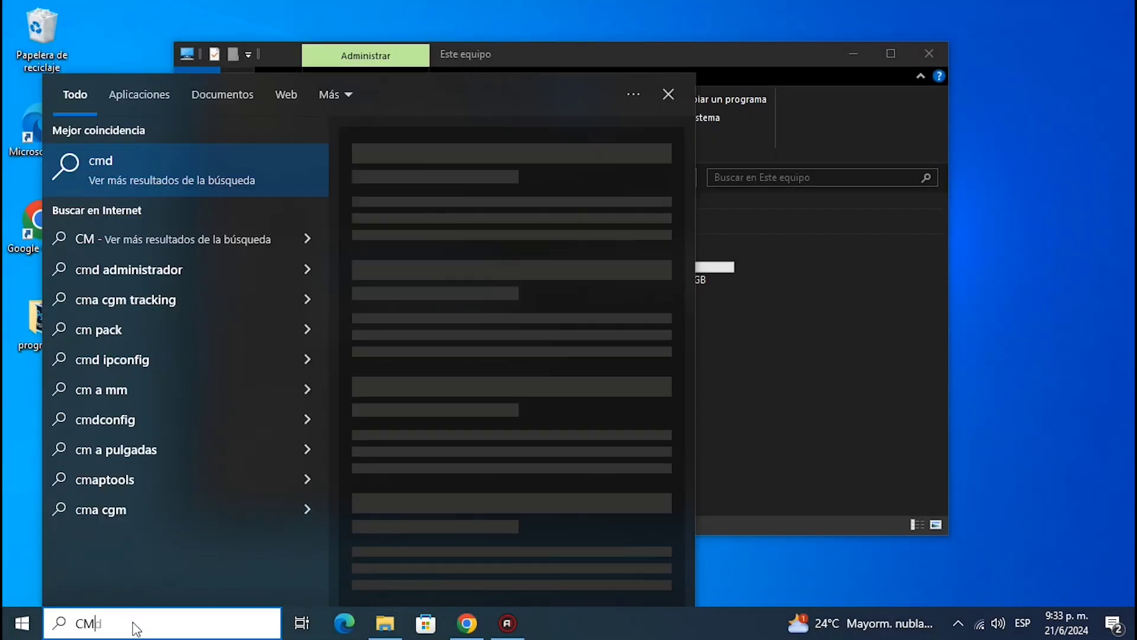
text(D)
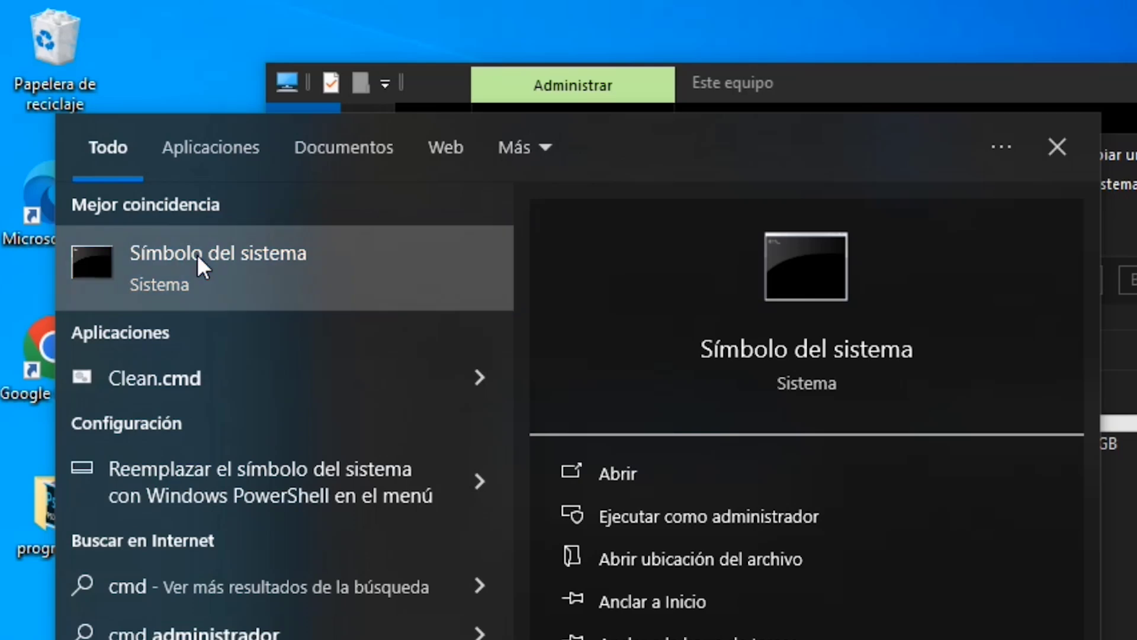
right_click(197, 259)
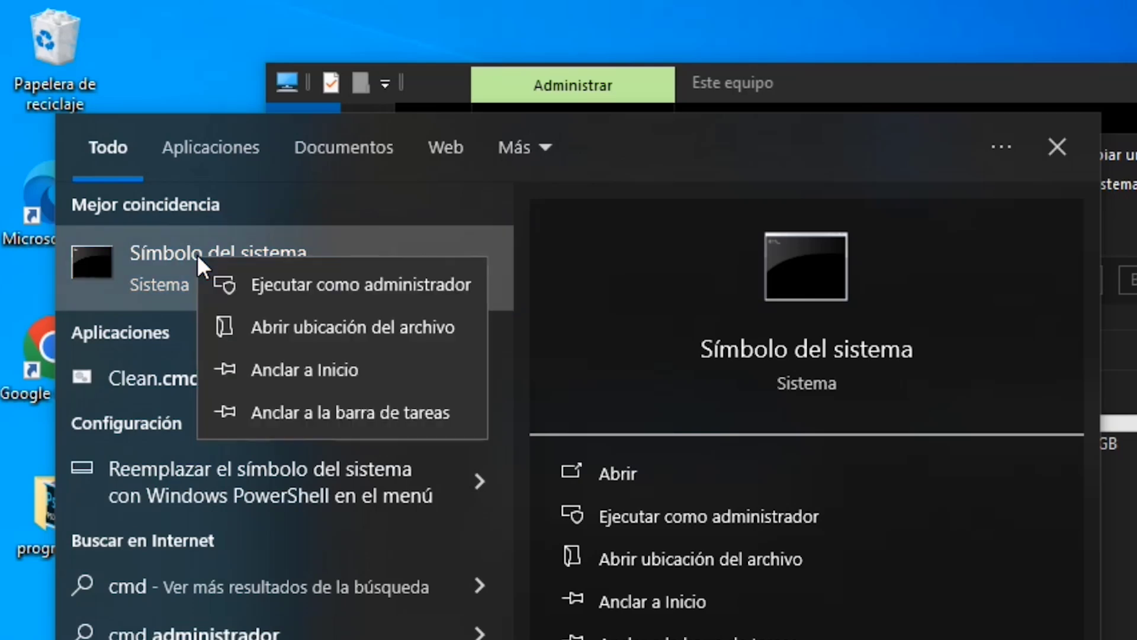
click(275, 284)
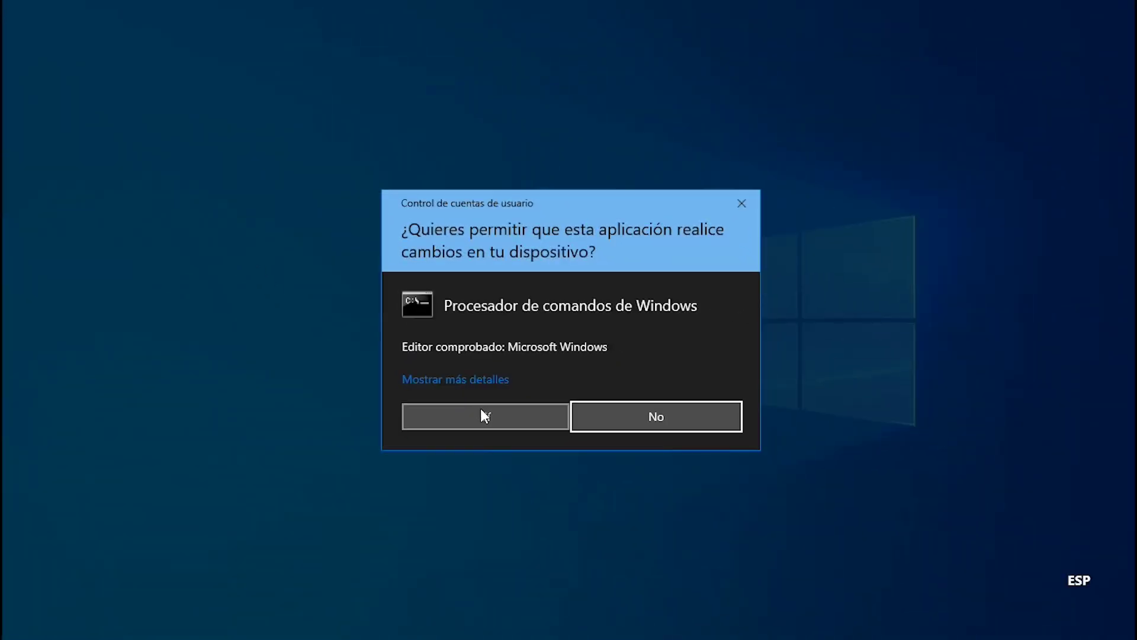
click(480, 409)
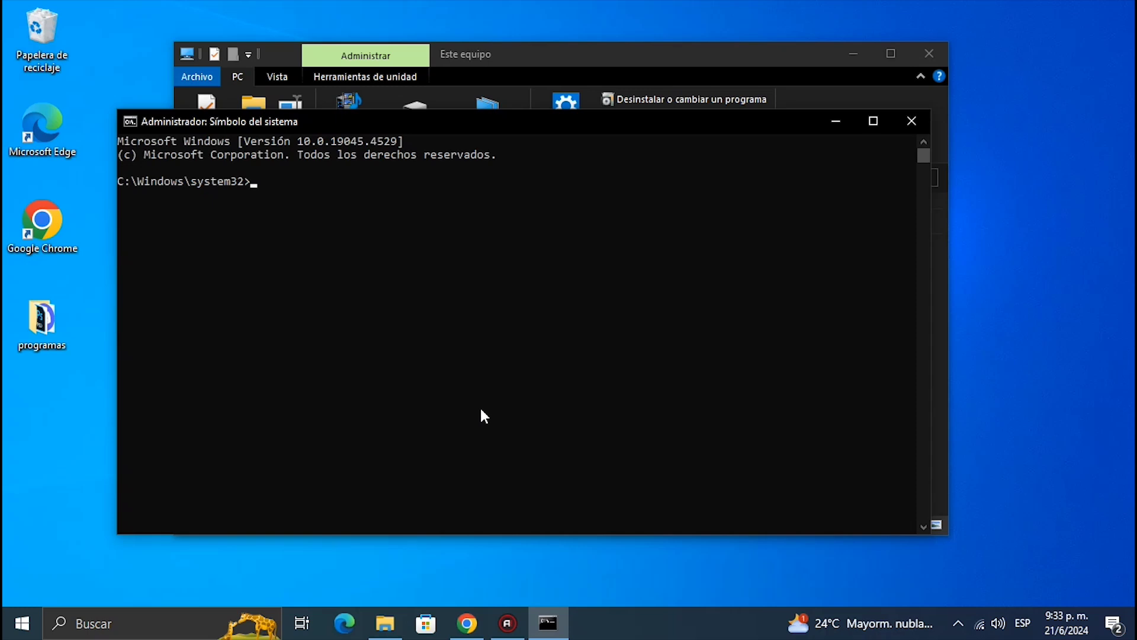
Check This PC for the HOWTOUSER drive's letter and run the command chkdsk E: /f to repair the drive.
text(ch)
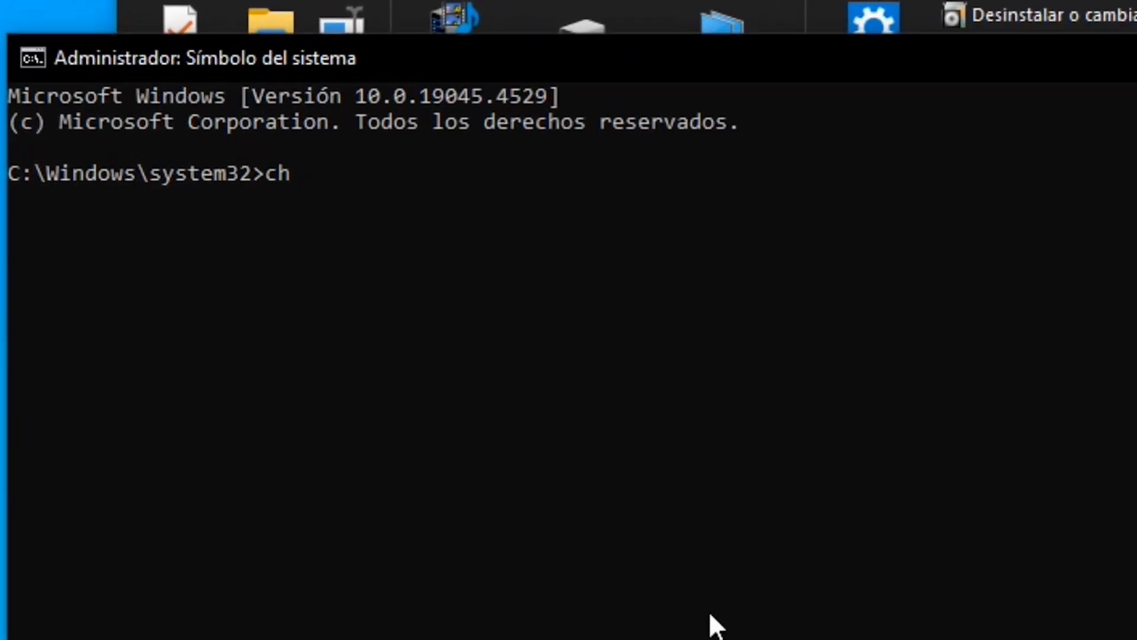
text(kdsk)
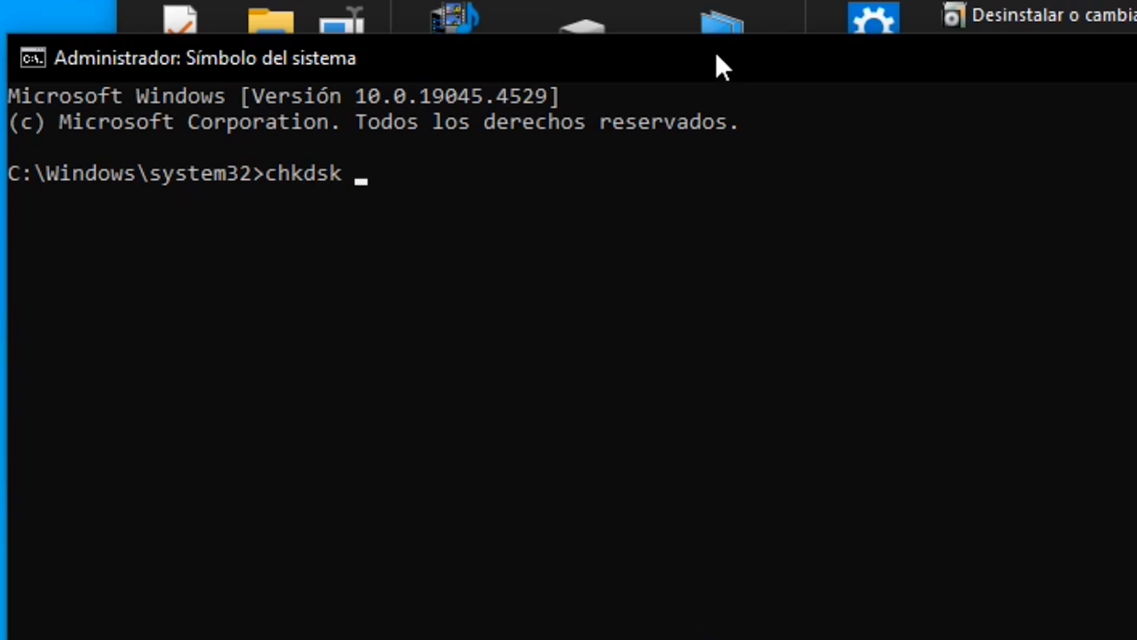
drag(722, 71, 613, 76)
key(alt+Tab)
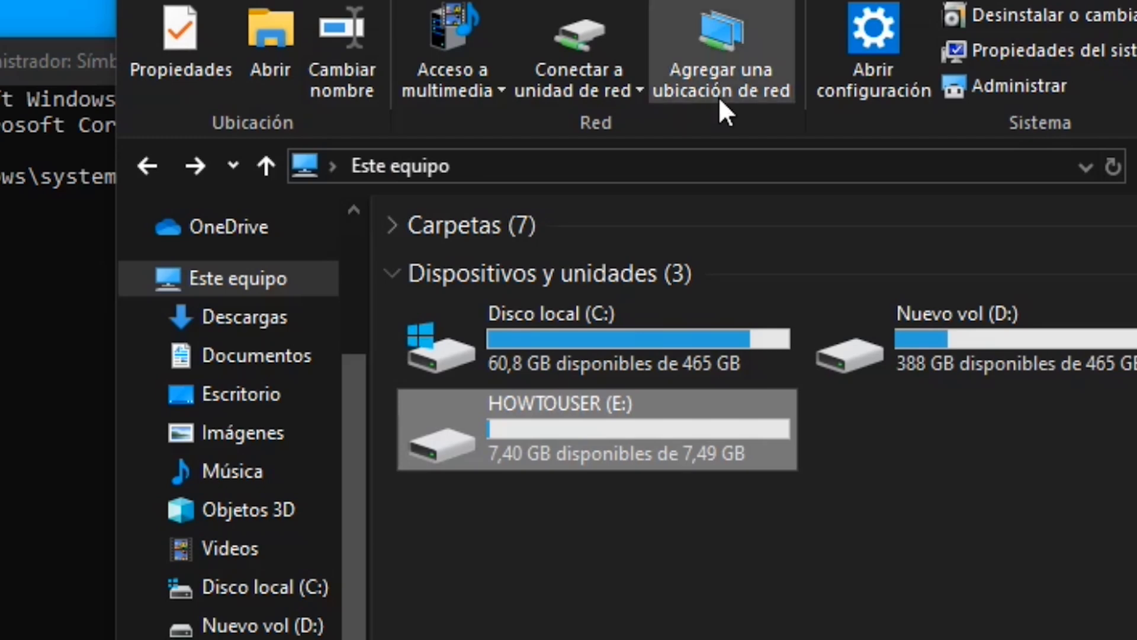
key(alt+Tab)
text(E)
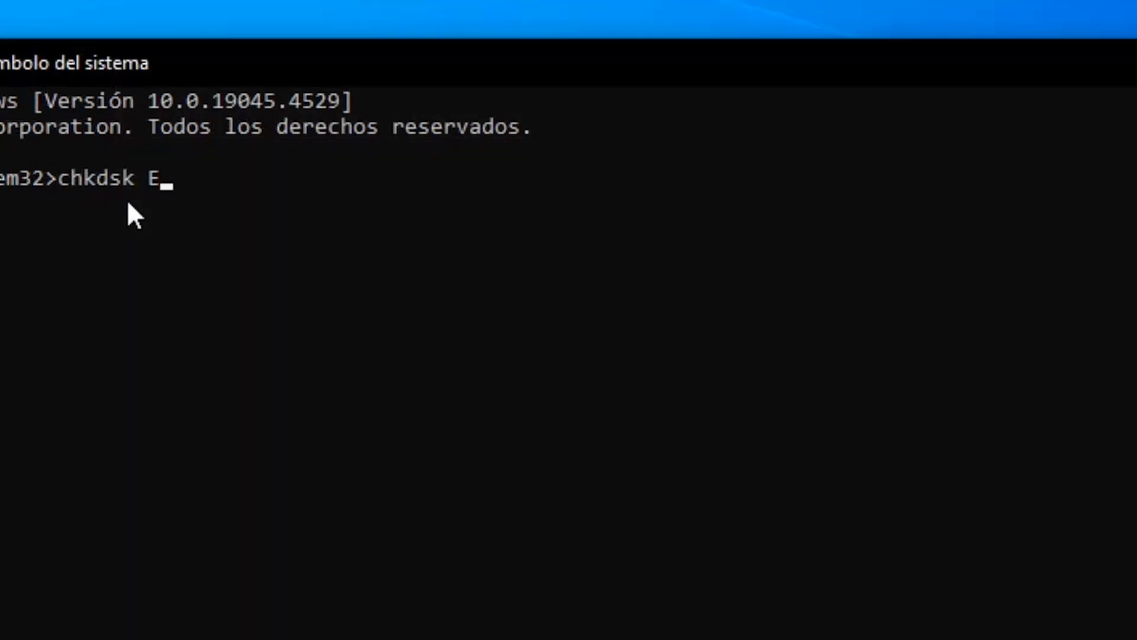
text(: /f)
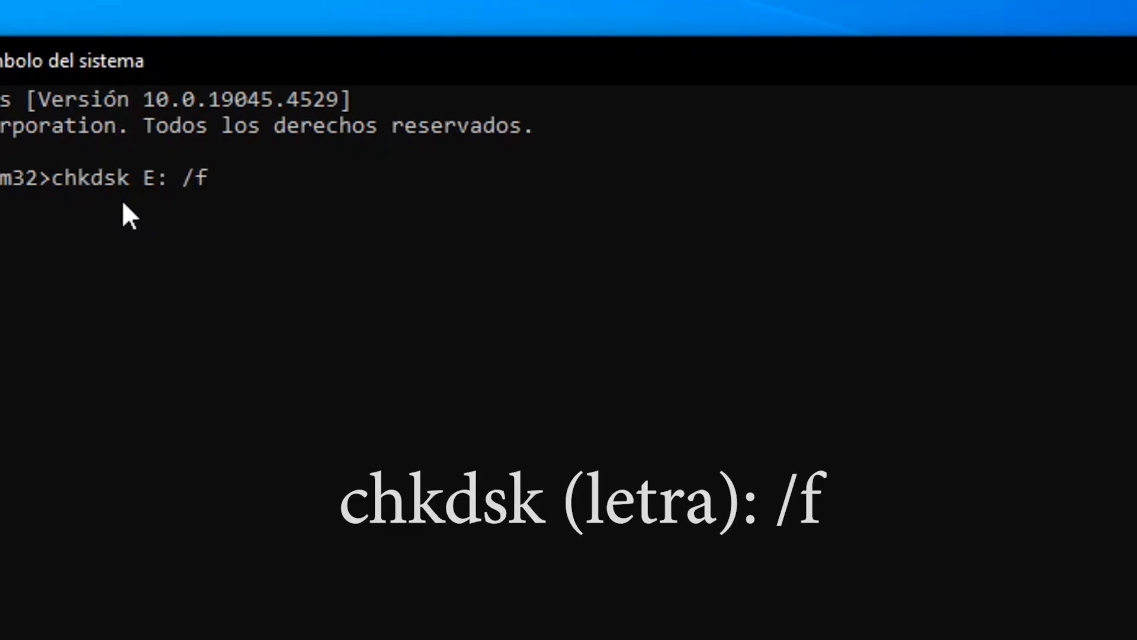
key(Return)
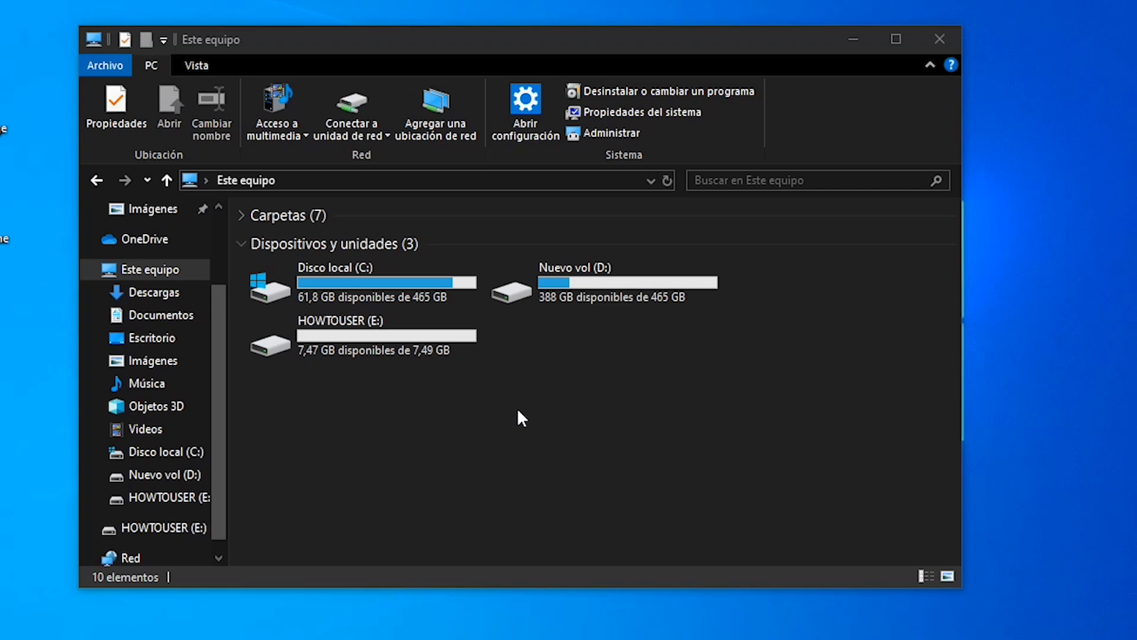
Format the HOWTOUSER (E:) drive with the NTFS file system and Quick Format, accepting that all its data is erased.
right_click(374, 347)
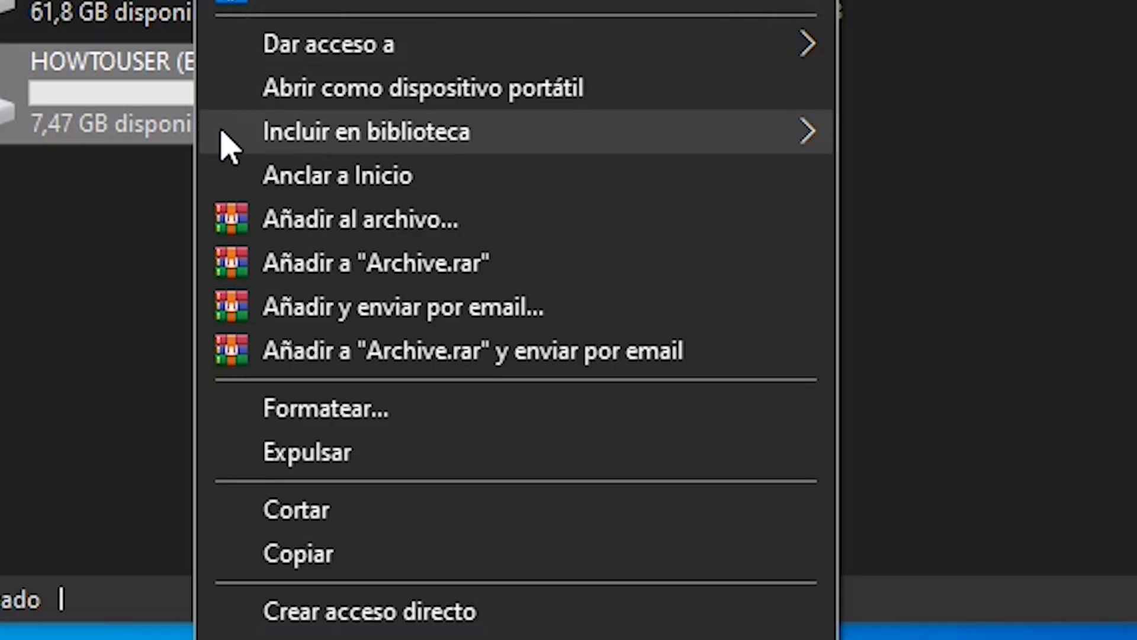
click(324, 409)
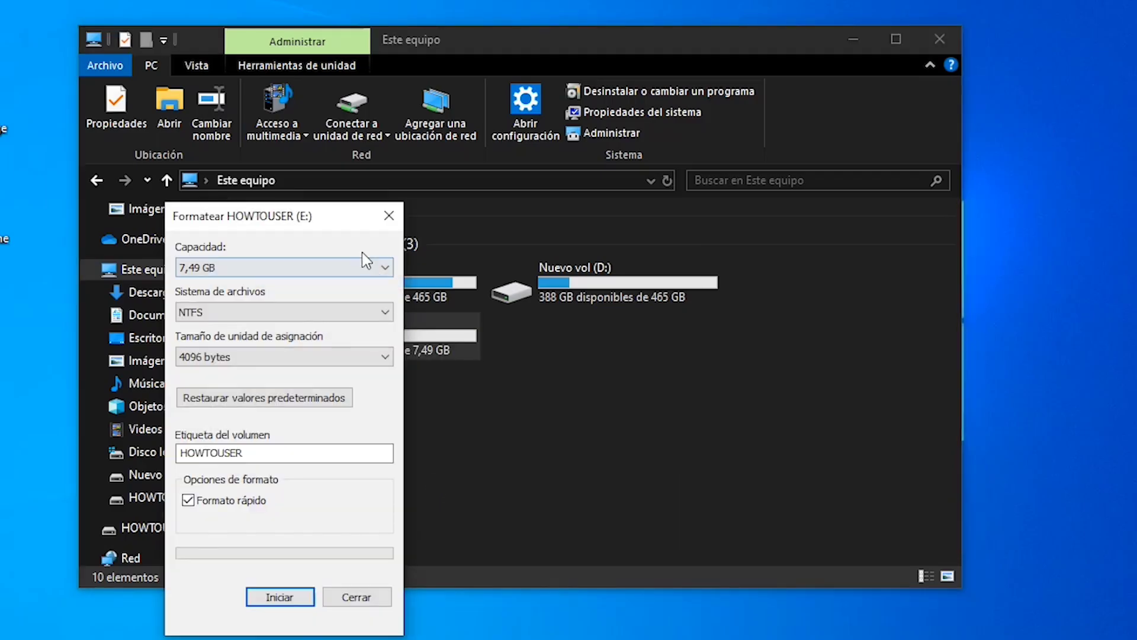
drag(349, 217, 552, 114)
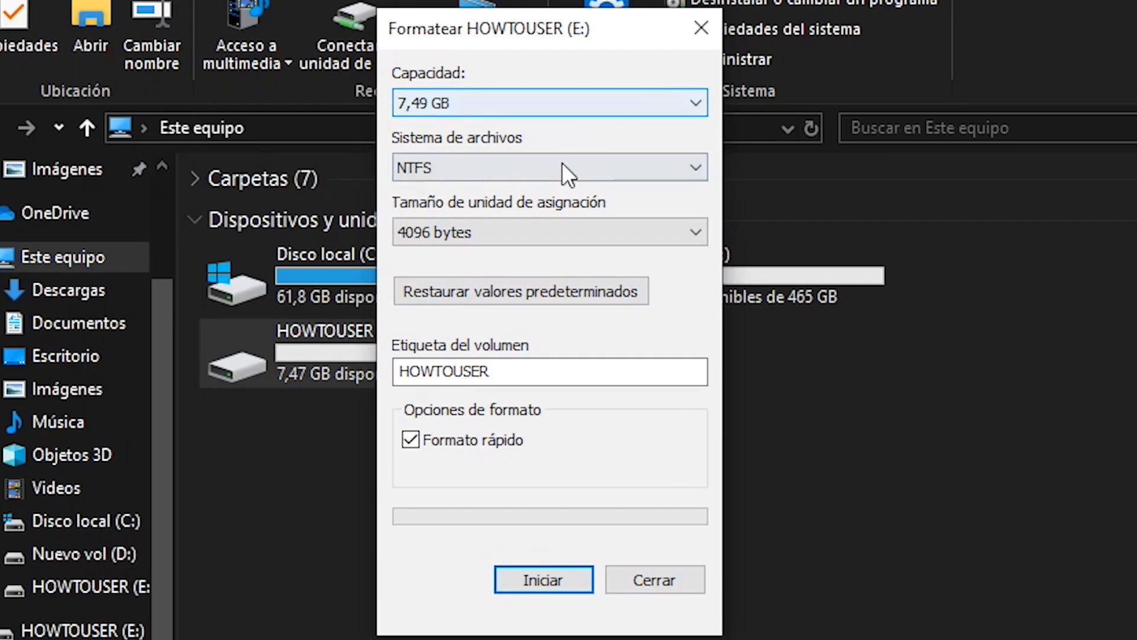
click(494, 209)
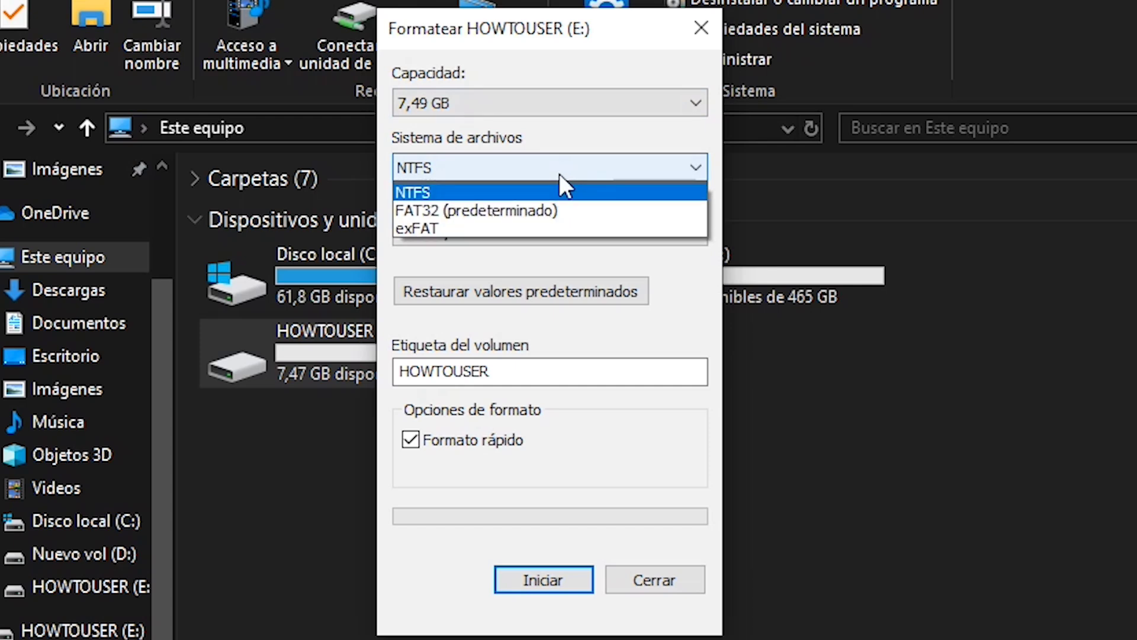
click(559, 173)
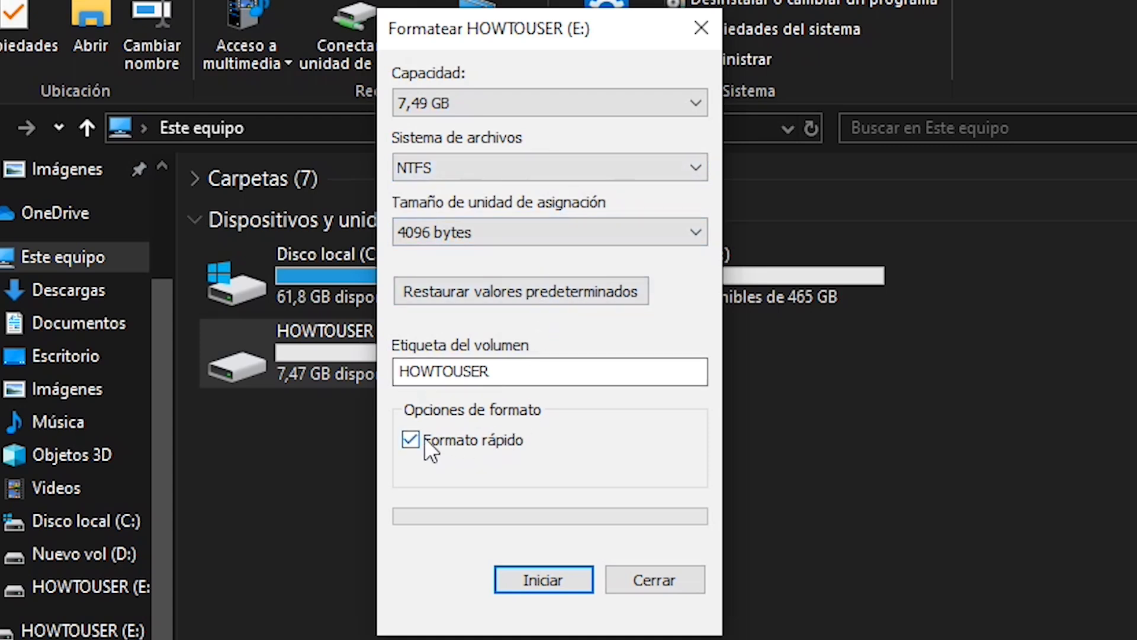
click(543, 580)
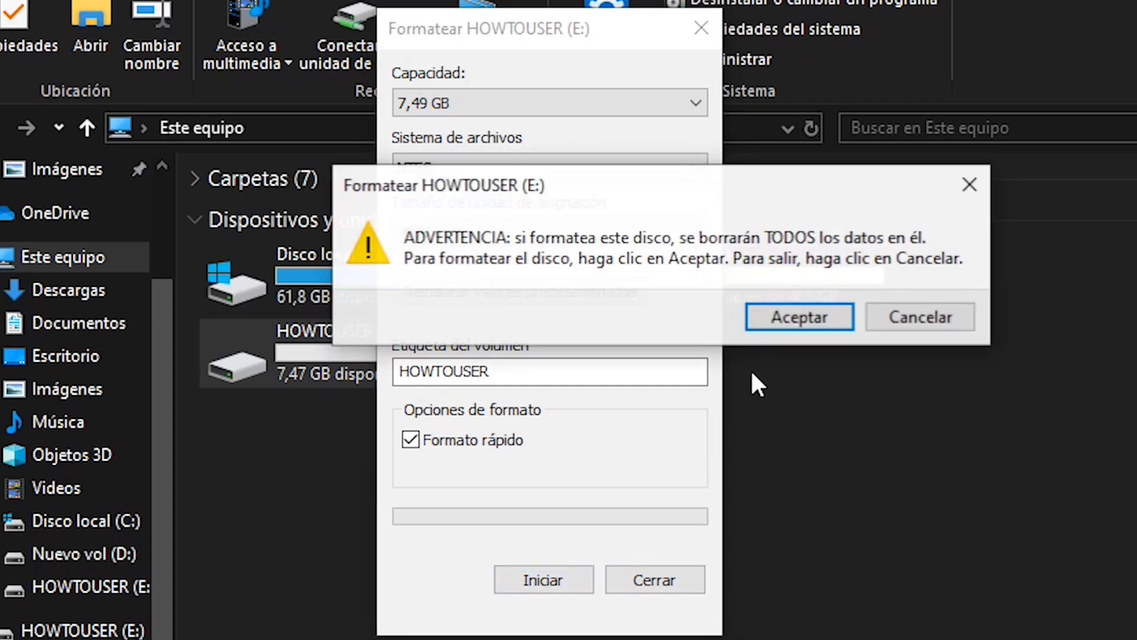
click(782, 314)
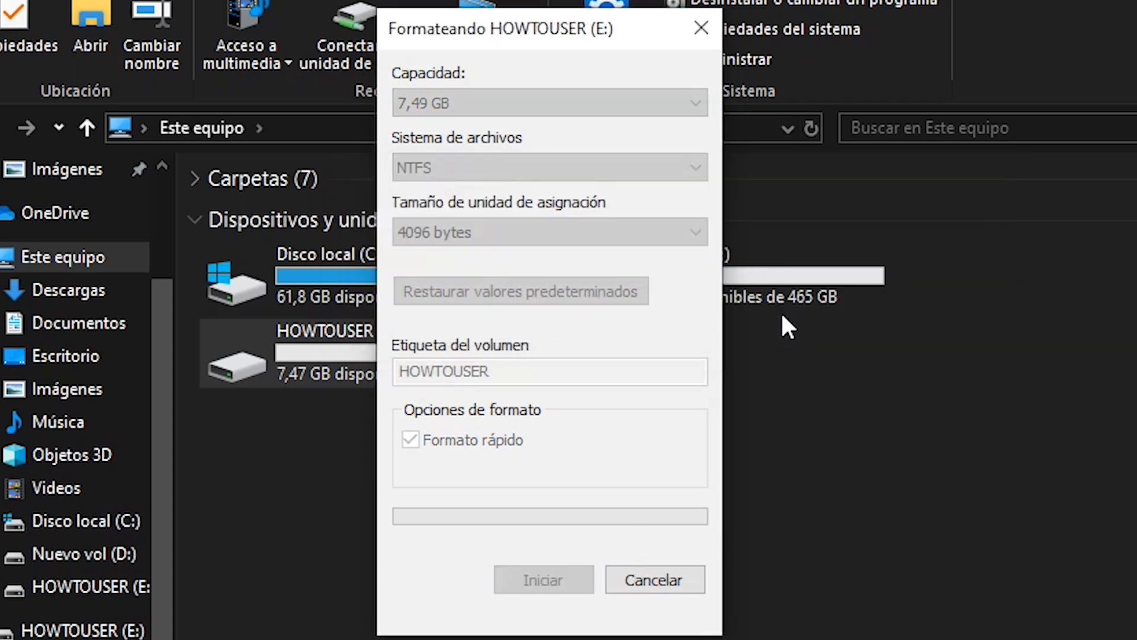